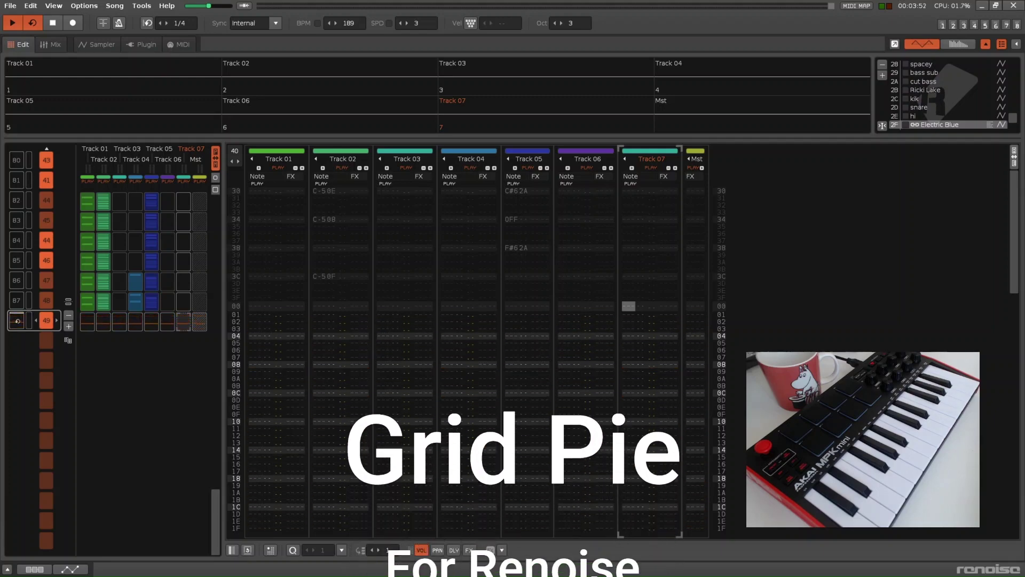
- Launch Grid Pie with the 4x2 pad grid and move its window right, clear of the tracks
{"action": "left_click", "coordinate": [134, 8]}
{"action": "mouse_move", "coordinate": [174, 65]}
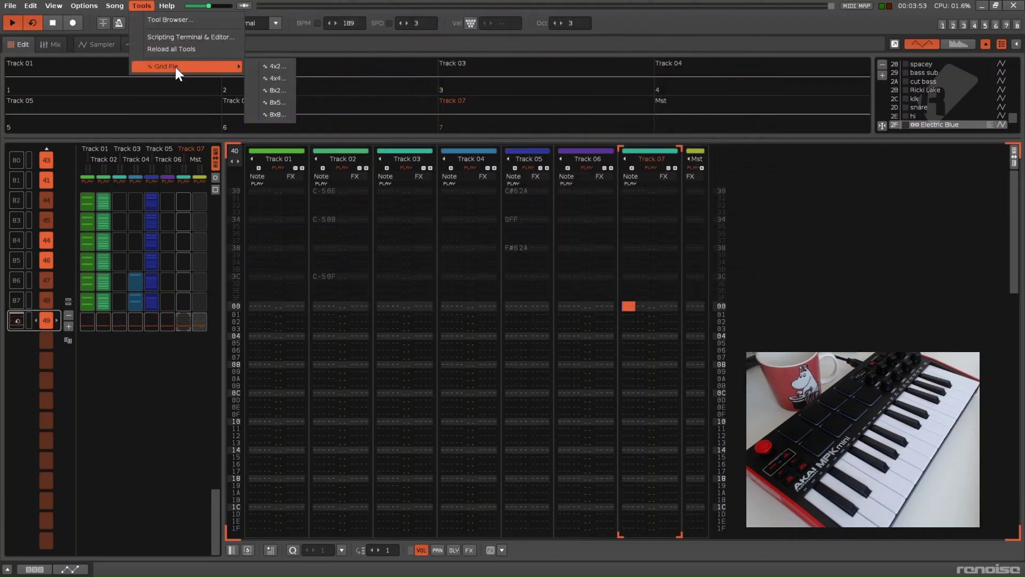
{"action": "left_click", "coordinate": [267, 69]}
{"action": "left_click_drag", "start_coordinate": [508, 238], "coordinate": [884, 189]}
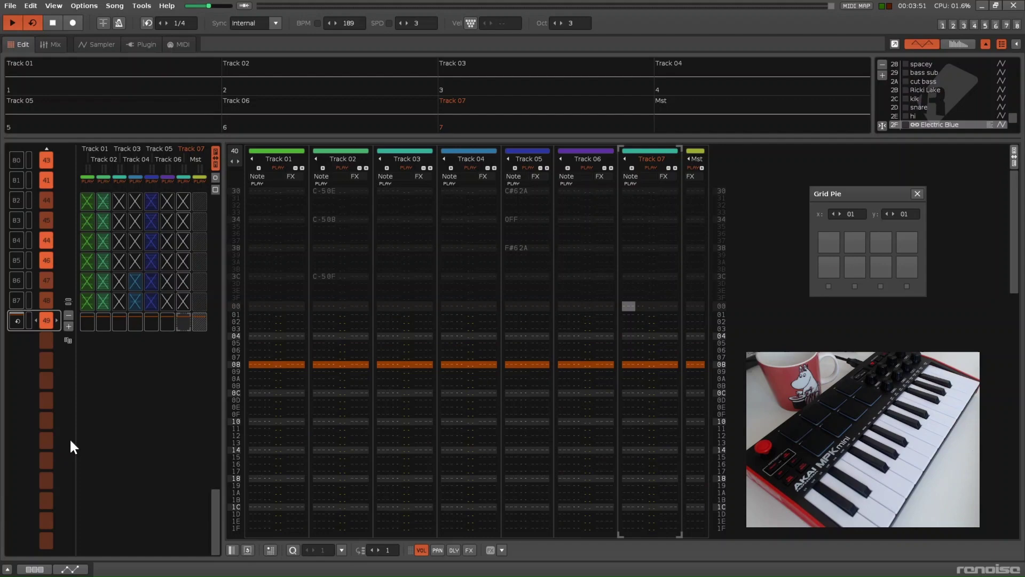
{"action": "left_click_drag", "start_coordinate": [76, 434], "coordinate": [153, 428]}
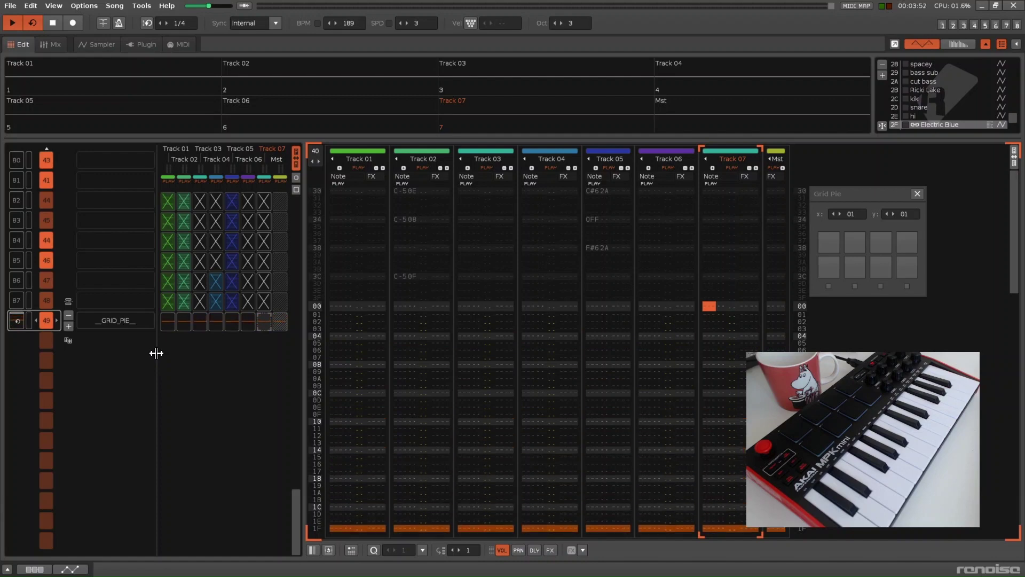
{"action": "left_click_drag", "start_coordinate": [156, 353], "coordinate": [40, 348]}
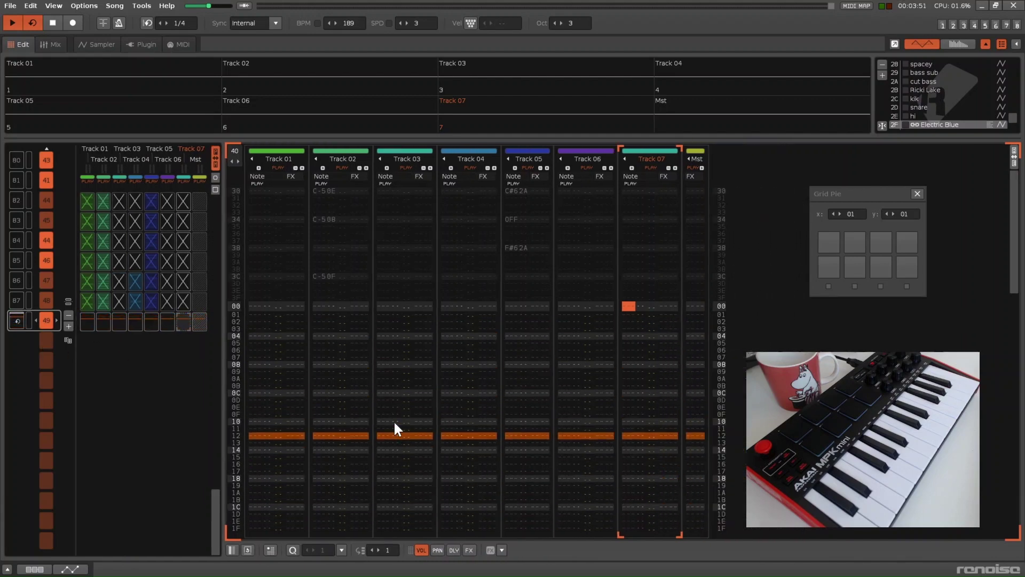
- Turn on MIDI mapping and map Grid Pie's x and y values to CC70 and CC71
{"action": "left_click", "coordinate": [113, 6]}
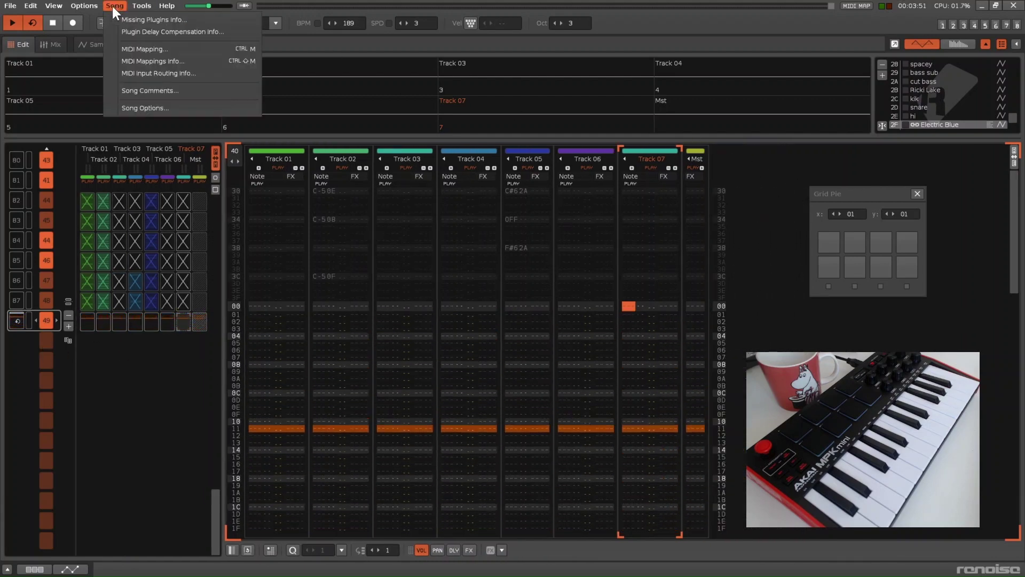
{"action": "left_click", "coordinate": [139, 48]}
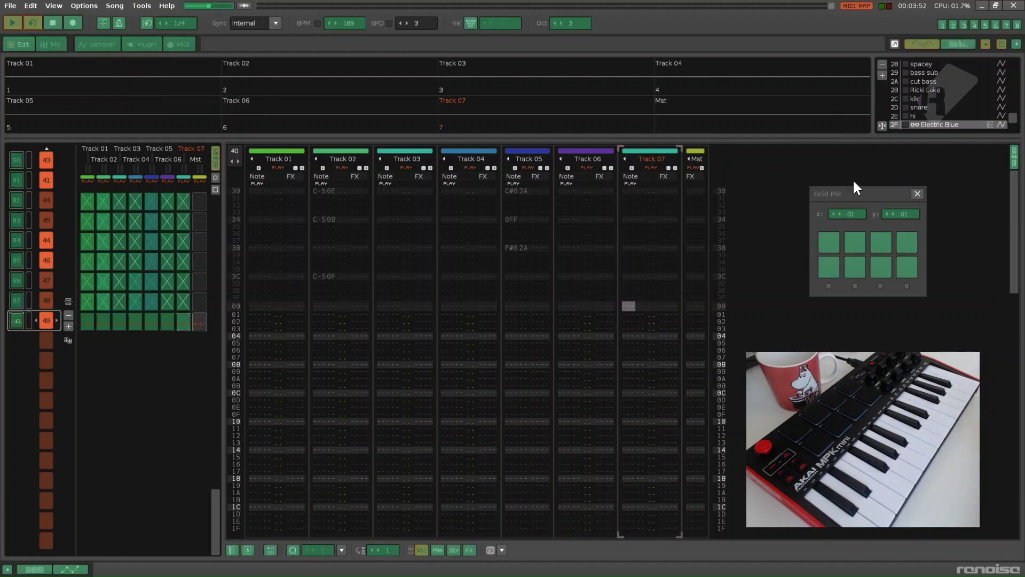
{"action": "left_click", "coordinate": [848, 210]}
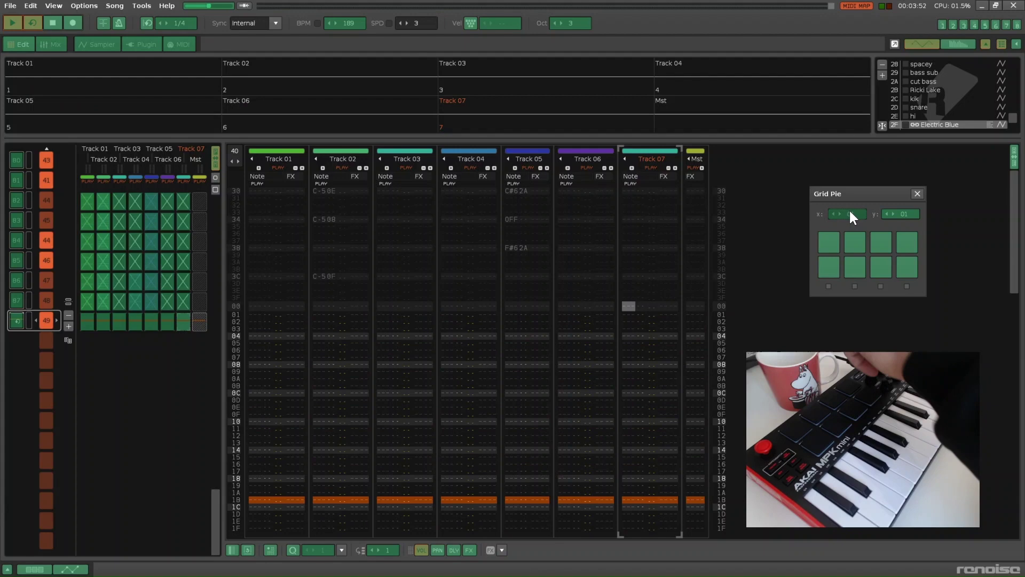
{"action": "left_click", "coordinate": [893, 211]}
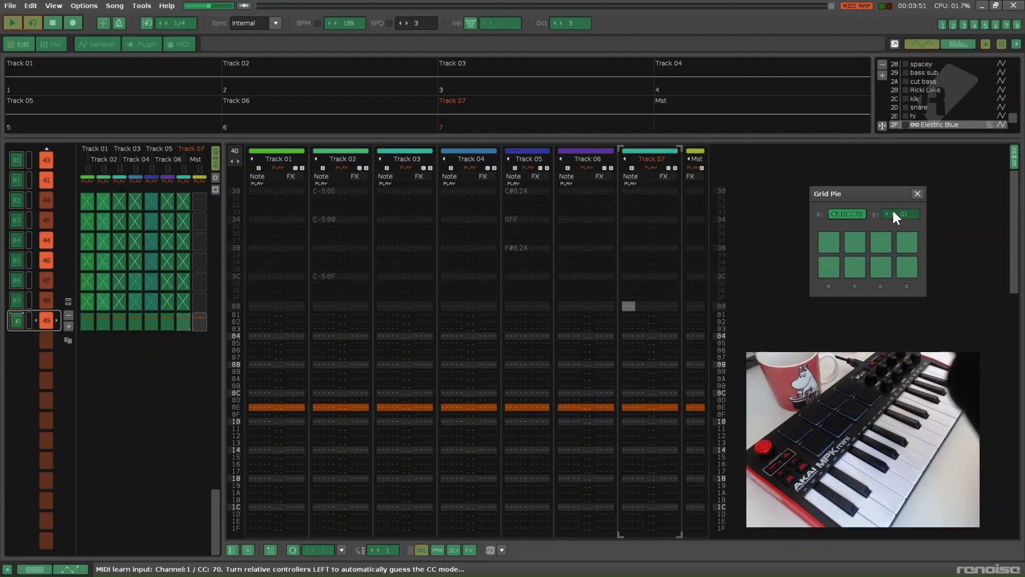
- Map Grid Pie's eight pads to notes E3 through D#3, then return to the pattern editor
{"action": "left_click", "coordinate": [831, 243]}
{"action": "left_click", "coordinate": [853, 239]}
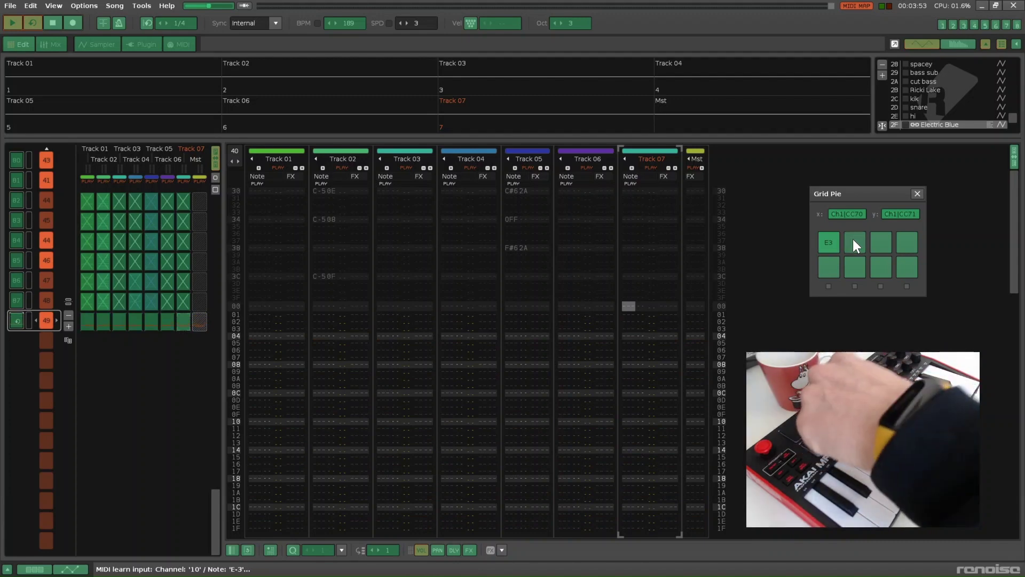
{"action": "left_click", "coordinate": [881, 240]}
{"action": "left_click", "coordinate": [911, 241]}
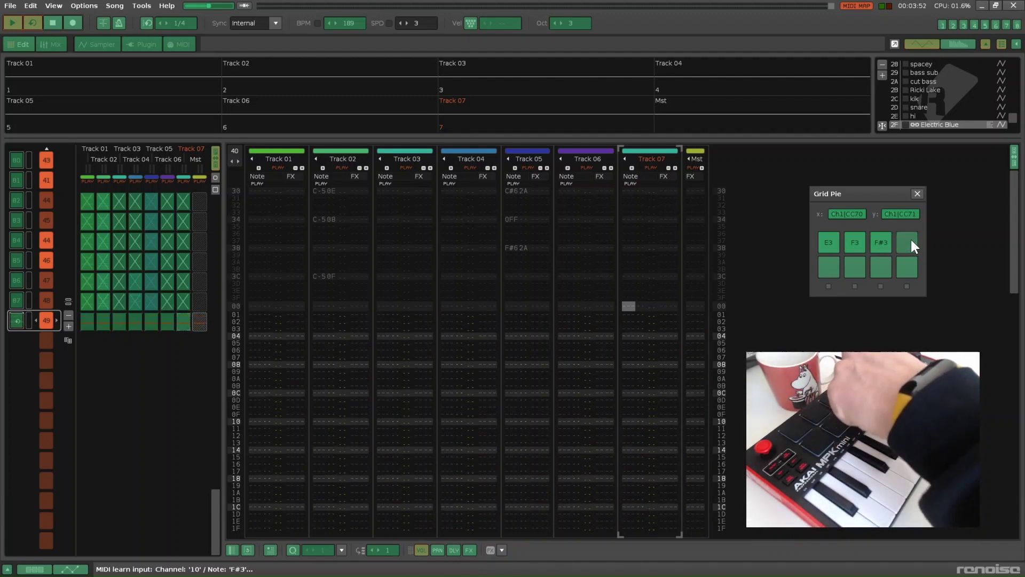
{"action": "left_click", "coordinate": [828, 268]}
{"action": "left_click", "coordinate": [857, 267]}
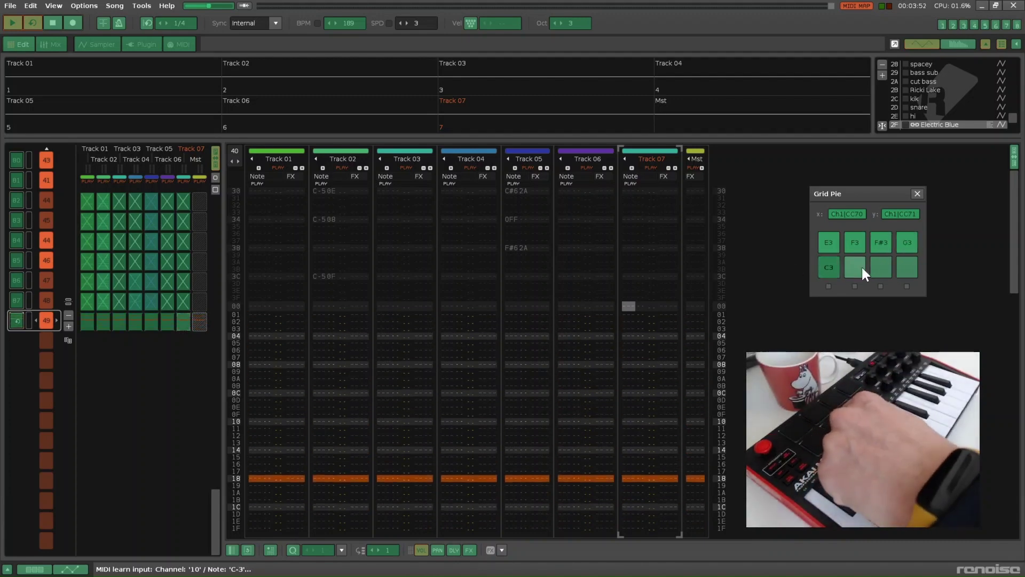
{"action": "left_click", "coordinate": [876, 266]}
{"action": "left_click", "coordinate": [908, 263]}
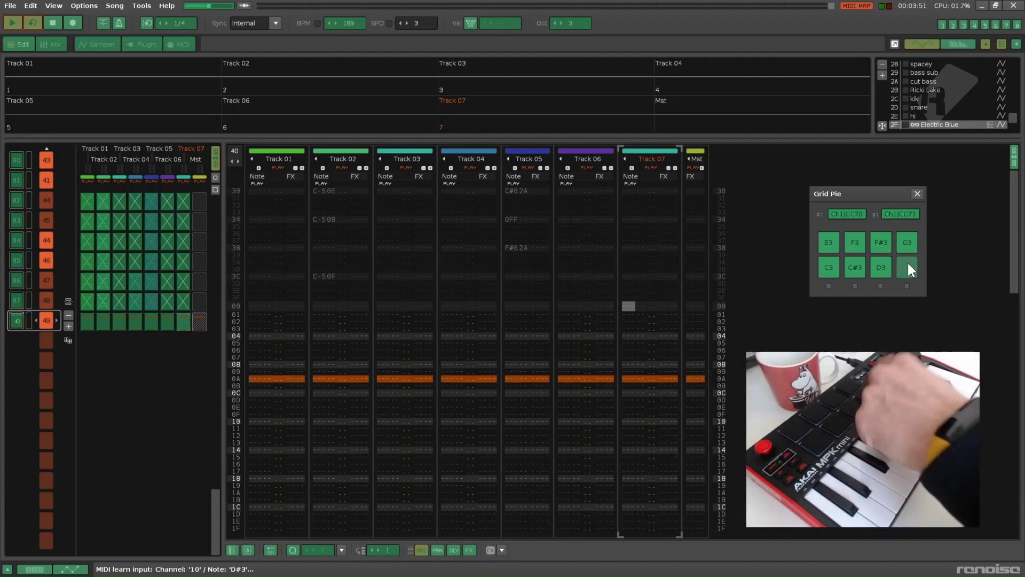
{"action": "left_click", "coordinate": [771, 227]}
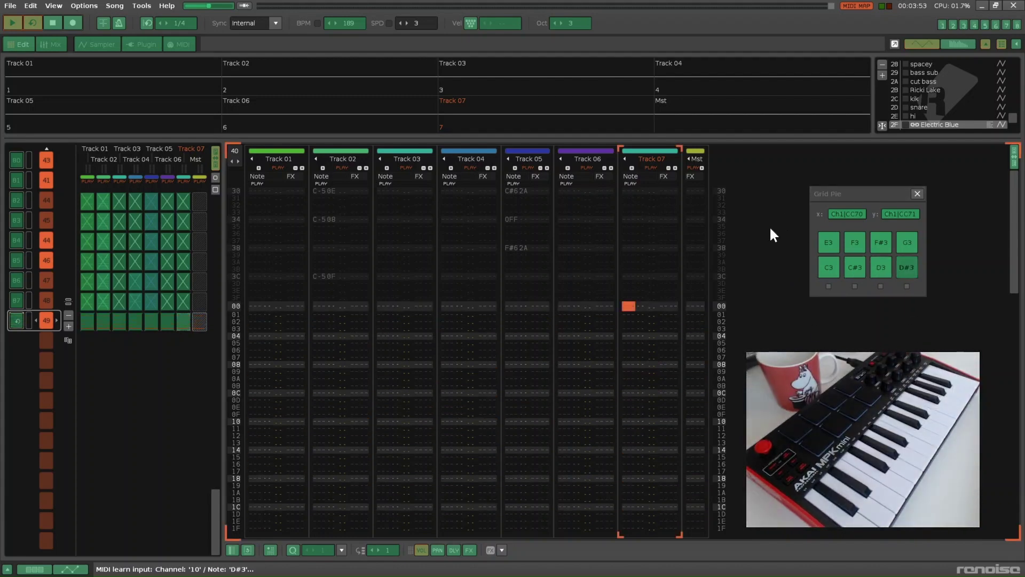
- Switch MIDI mapping mode off with Ctrl+M
{"action": "key", "text": "ctrl+m"}
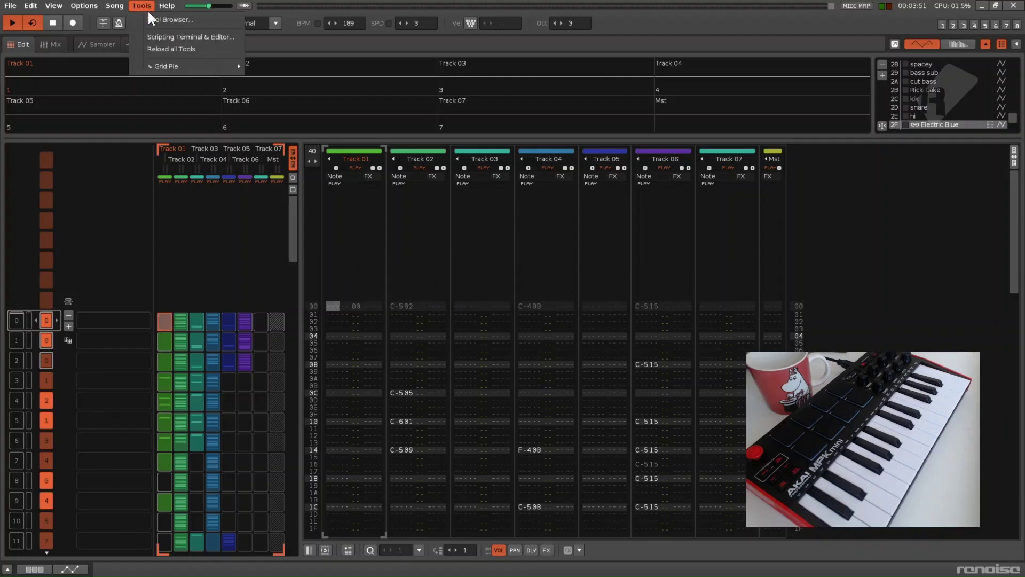
- Relaunch Grid Pie in 4x2 mode, adding a __GRID_PIE__ pattern at the sequence end
{"action": "mouse_move", "coordinate": [153, 64]}
{"action": "left_click", "coordinate": [261, 66]}
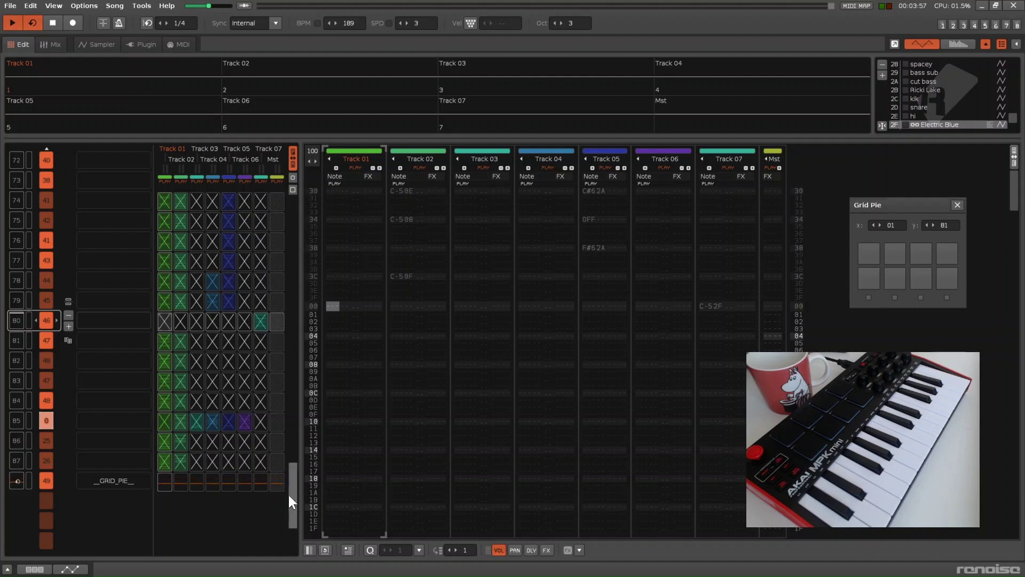
- Scroll down the pattern matrix to reach patterns further down for remixing
{"action": "scroll", "coordinate": [296, 501], "scroll_direction": "down", "scroll_amount": 1}
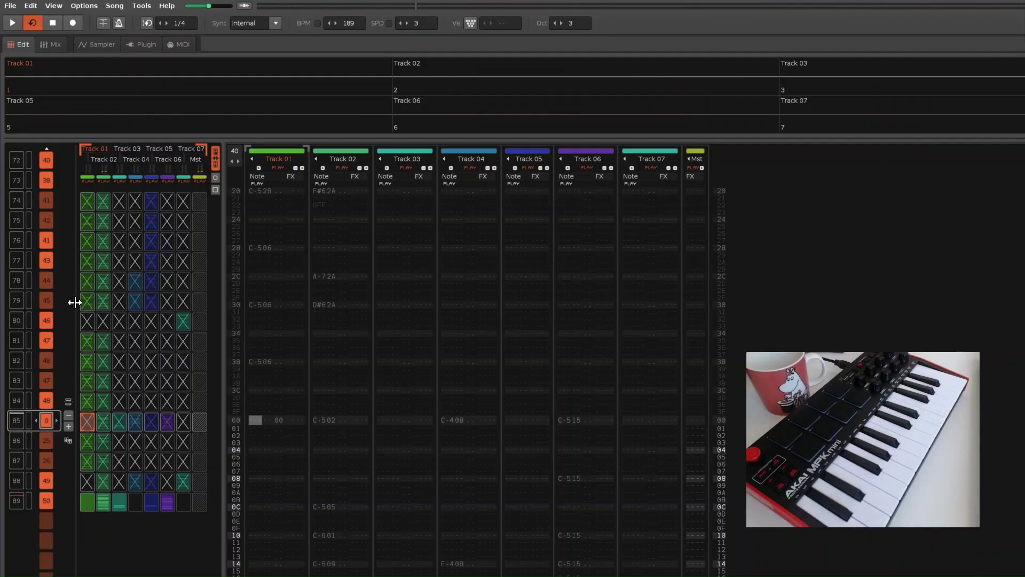
- Delete the _GRID_PIE_ name from the pattern in sequence slot 89, leaving it unnamed
{"action": "left_click_drag", "start_coordinate": [74, 303], "coordinate": [163, 303]}
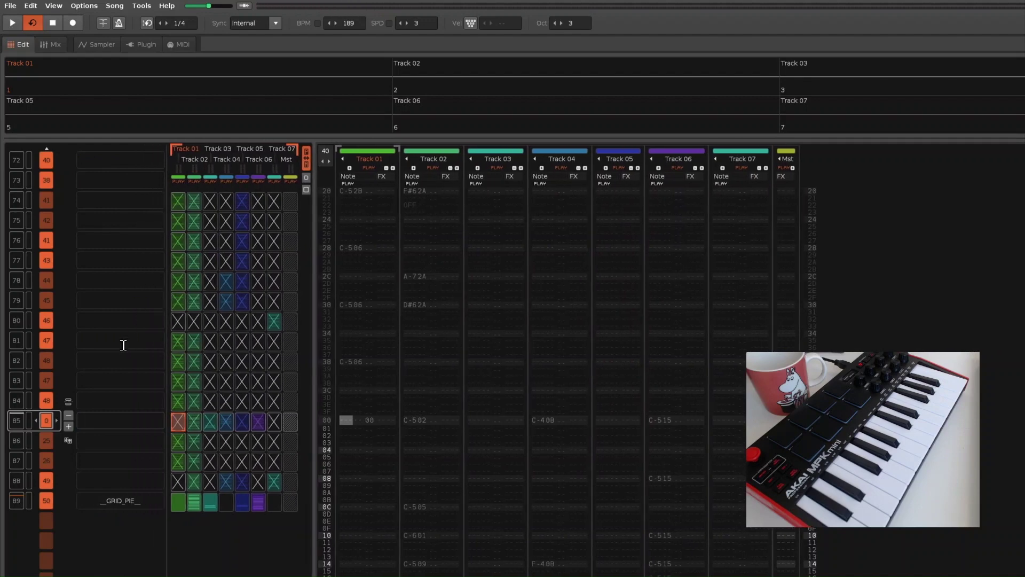
{"action": "scroll", "coordinate": [123, 345], "scroll_direction": "down", "scroll_amount": 4}
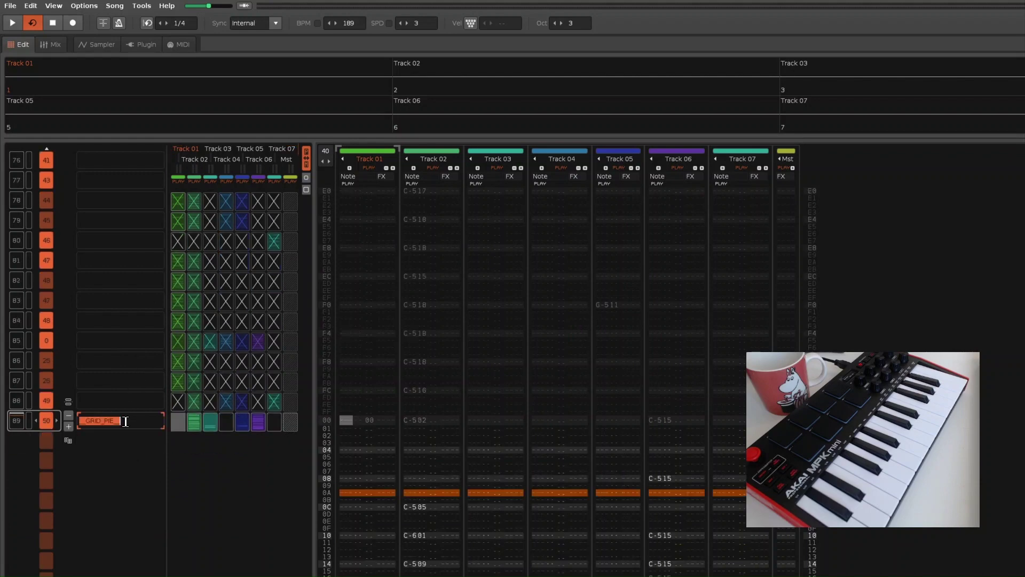
{"action": "key", "text": "Delete"}
{"action": "key", "text": "Return"}
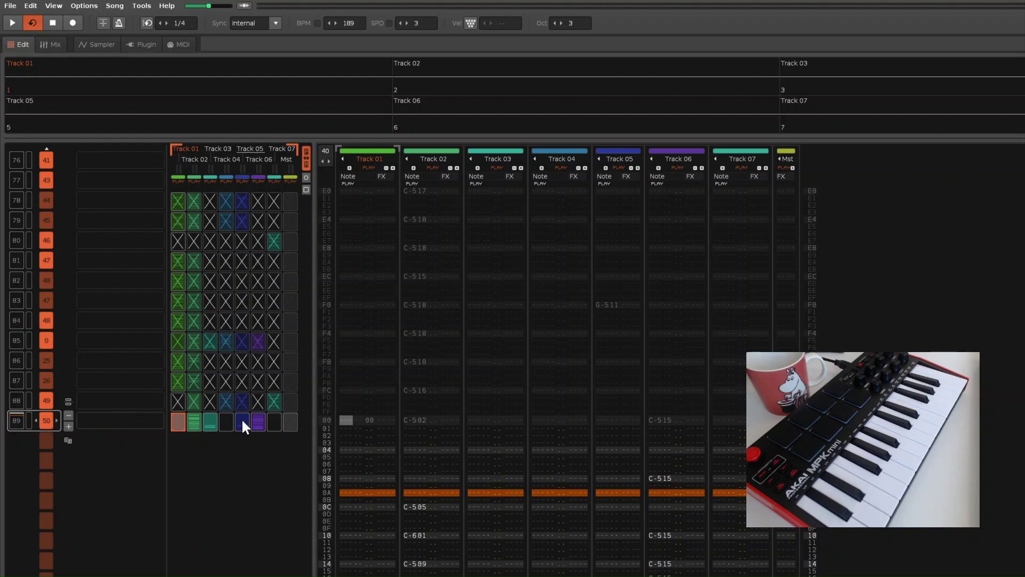
- Run Grid Pie from the Tools menu to append a new __GRID_PIE__ pattern
{"action": "left_click", "coordinate": [142, 6]}
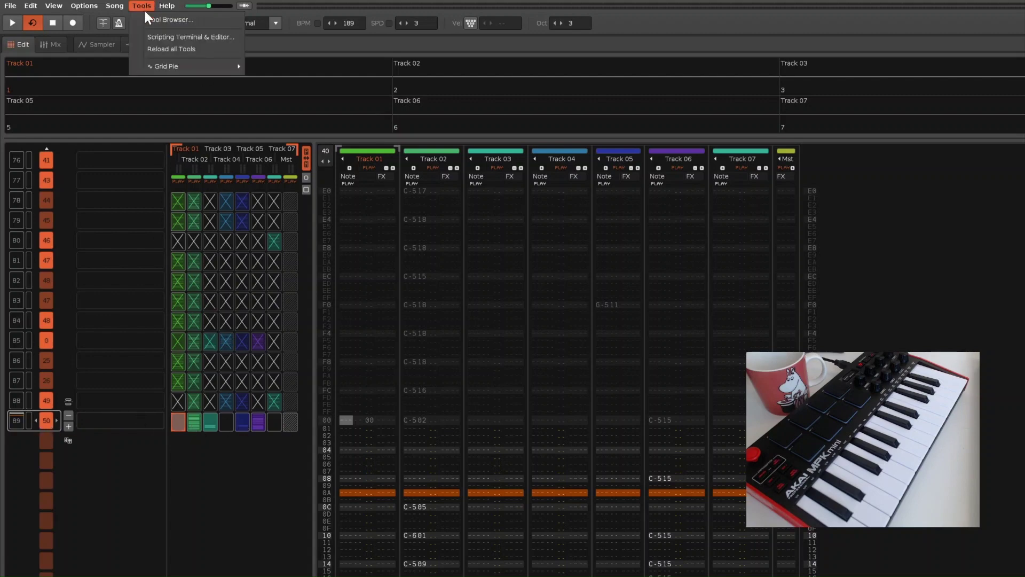
{"action": "mouse_move", "coordinate": [211, 62]}
{"action": "left_click", "coordinate": [265, 60]}
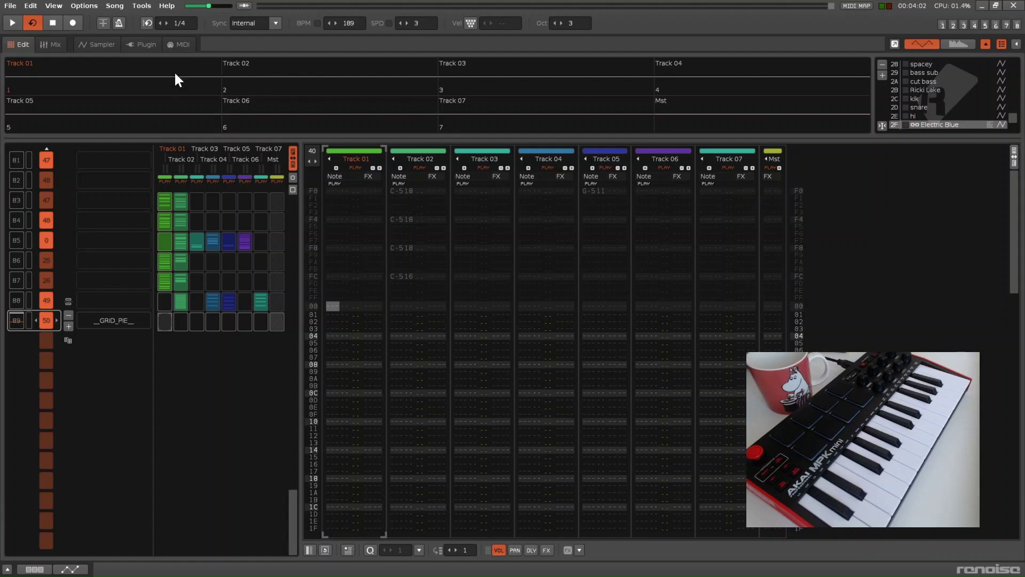
- Open Grid Pie with an 8x8 grid and place its window beside the pattern editor
{"action": "left_click", "coordinate": [143, 7]}
{"action": "mouse_move", "coordinate": [155, 65]}
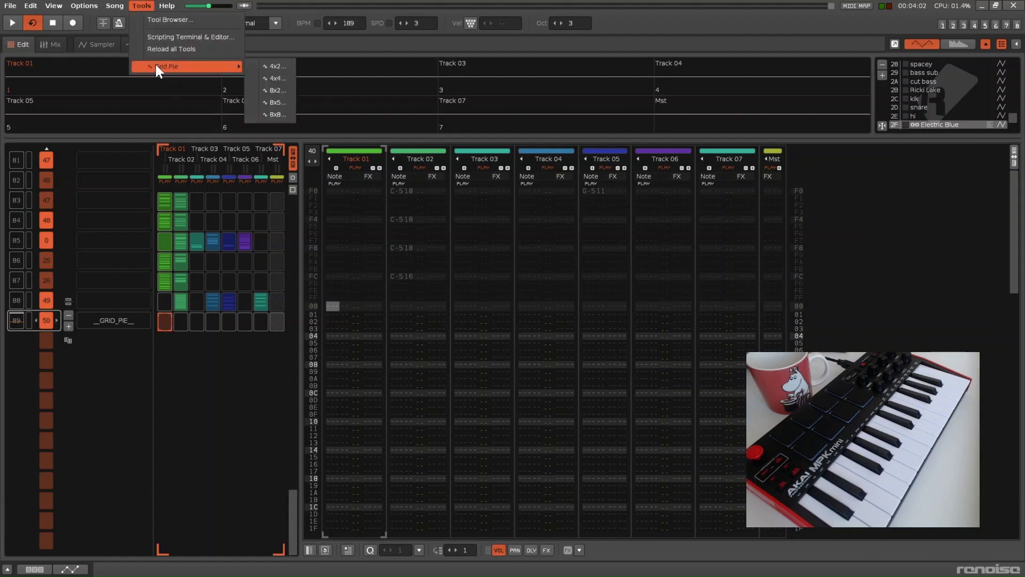
{"action": "left_click", "coordinate": [264, 113]}
{"action": "left_click_drag", "start_coordinate": [454, 169], "coordinate": [852, 191]}
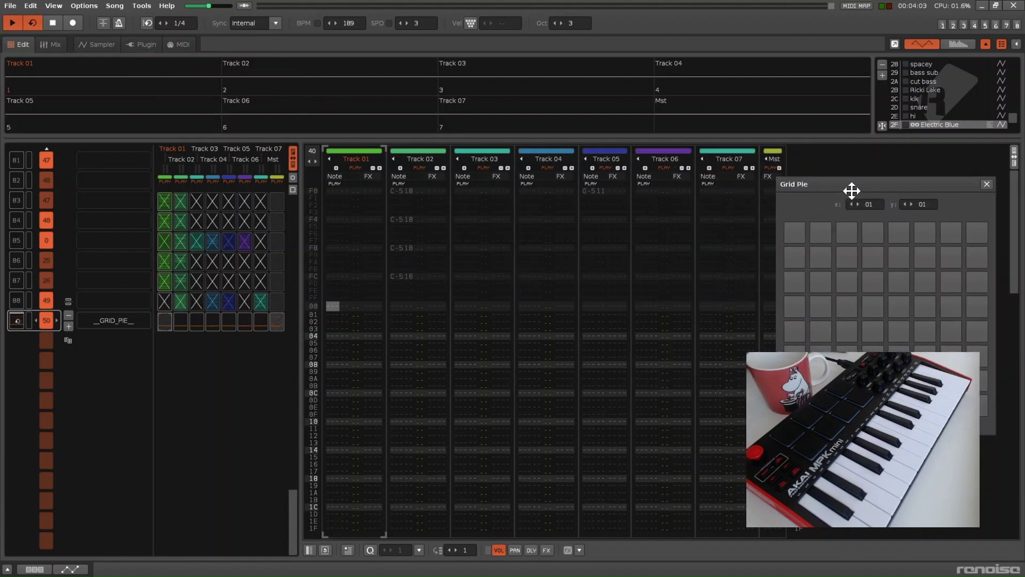
{"action": "left_click", "coordinate": [140, 6]}
{"action": "mouse_move", "coordinate": [147, 63]}
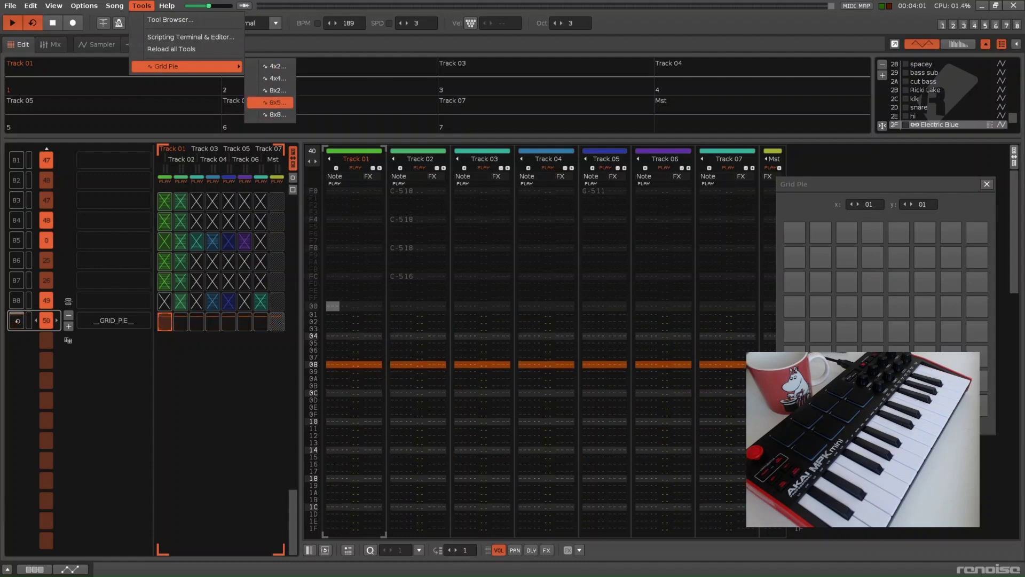
- In main.lua, copy the 8x8 add_menu_entry block and paste a duplicate below it
{"action": "left_click", "coordinate": [275, 102]}
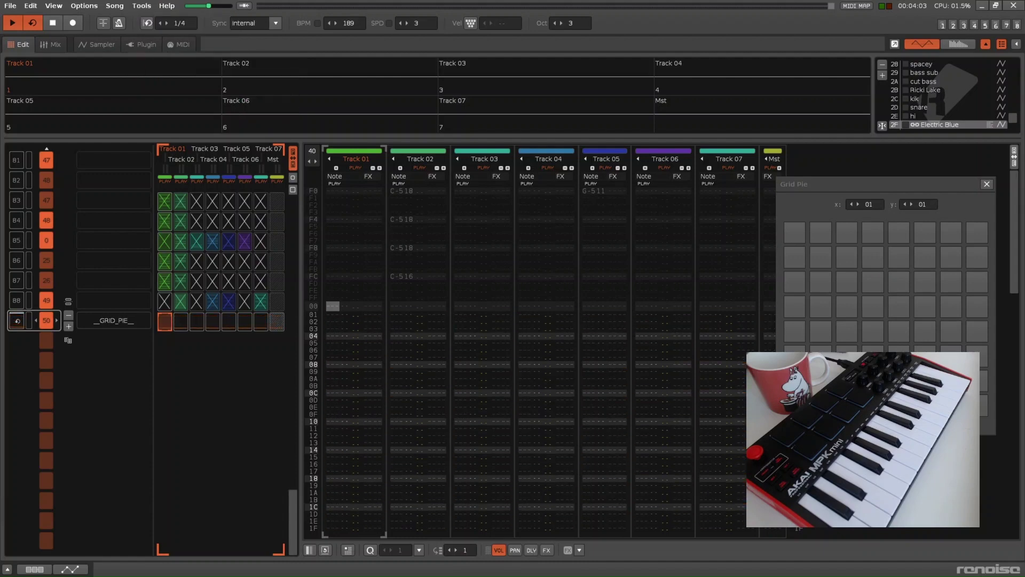
{"action": "left_click_drag", "start_coordinate": [332, 85], "coordinate": [488, 58]}
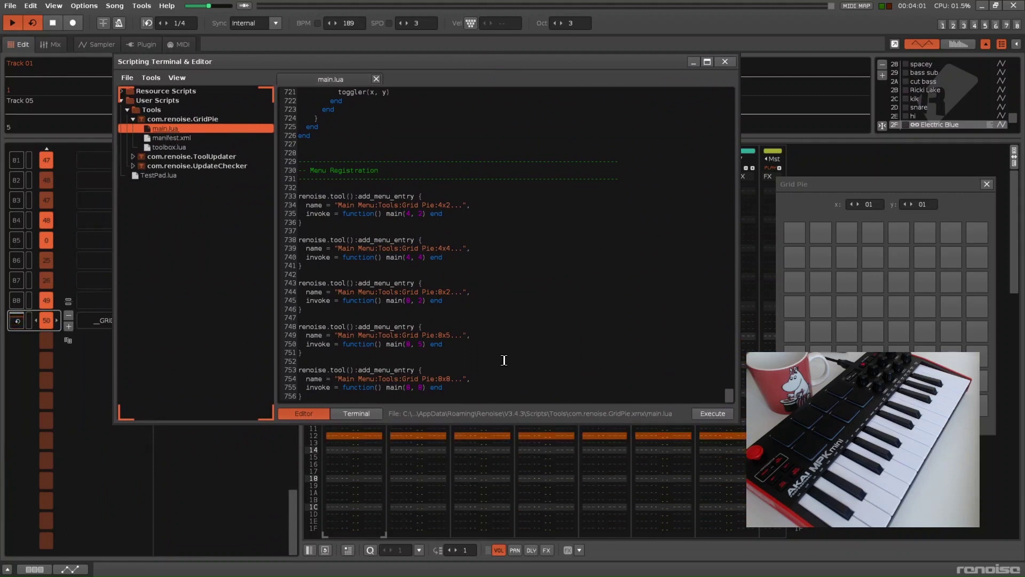
{"action": "scroll", "coordinate": [506, 358], "scroll_direction": "up", "scroll_amount": 3}
{"action": "scroll", "coordinate": [497, 359], "scroll_direction": "down", "scroll_amount": 3}
{"action": "left_click_drag", "start_coordinate": [320, 396], "coordinate": [264, 363]}
{"action": "key", "text": "ctrl+c"}
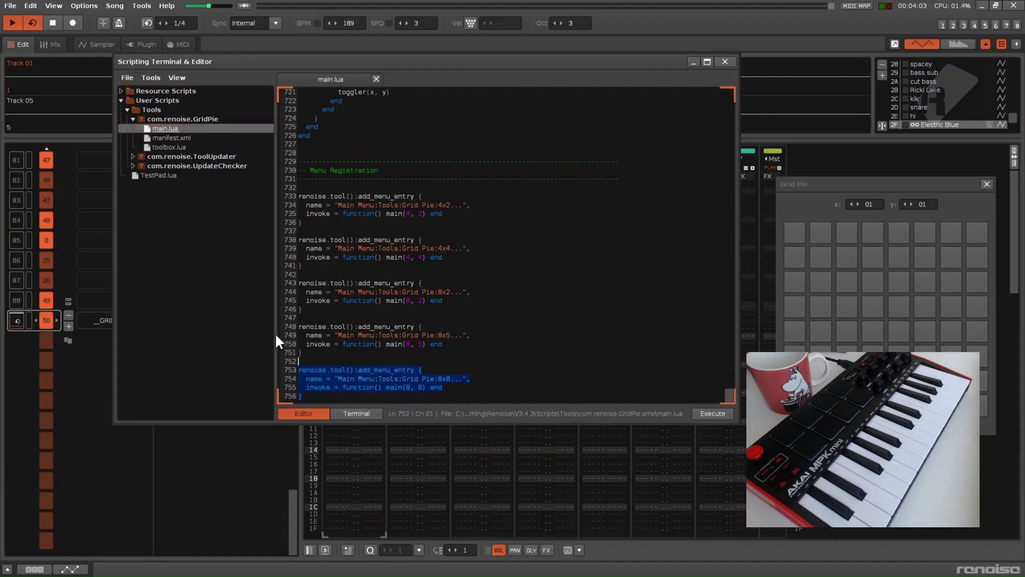
{"action": "key", "text": "ctrl+End"}
{"action": "key", "text": "Return"}
{"action": "key", "text": "Return"}
{"action": "key", "text": "ctrl+v"}
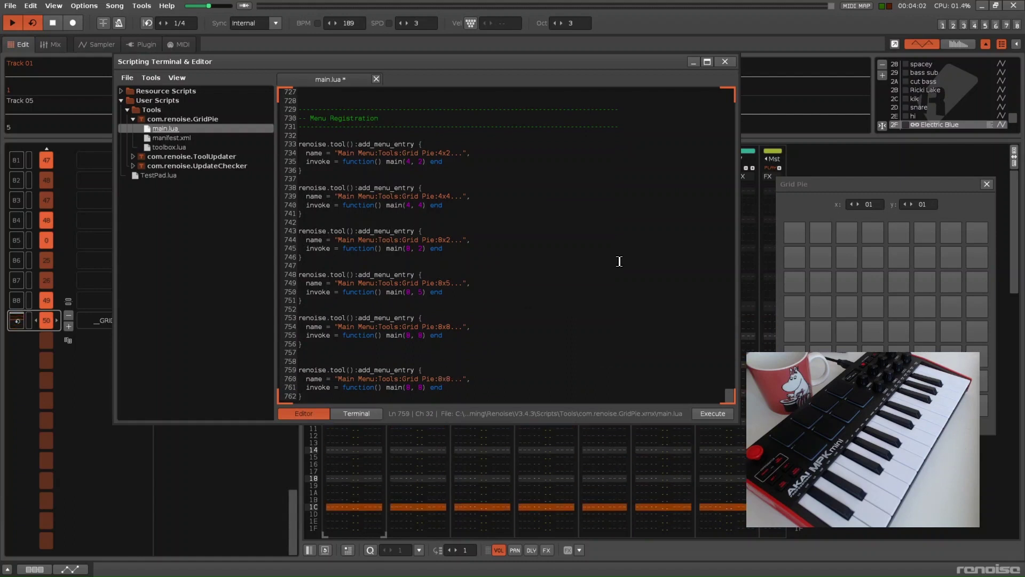
- Change the duplicated entry to a 40x40 grid calling main(40, 40)
{"action": "key", "text": "BackSpace"}
{"action": "type", "text": "40"}
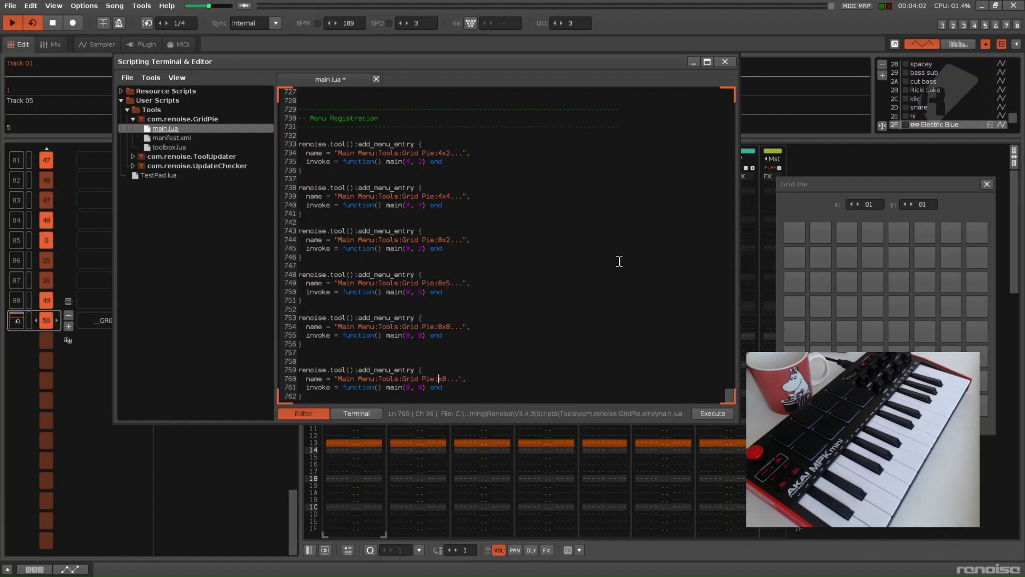
{"action": "key", "text": "Right"}
{"action": "key", "text": "Right"}
{"action": "type", "text": "40"}
{"action": "key", "text": "Down"}
{"action": "key", "text": "Left"}
{"action": "key", "text": "Left"}
{"action": "key", "text": "Left"}
{"action": "key", "text": "Left"}
{"action": "key", "text": "Left"}
{"action": "key", "text": "Left"}
{"action": "key", "text": "Left"}
{"action": "key", "text": "Left"}
{"action": "key", "text": "BackSpace"}
{"action": "type", "text": "40"}
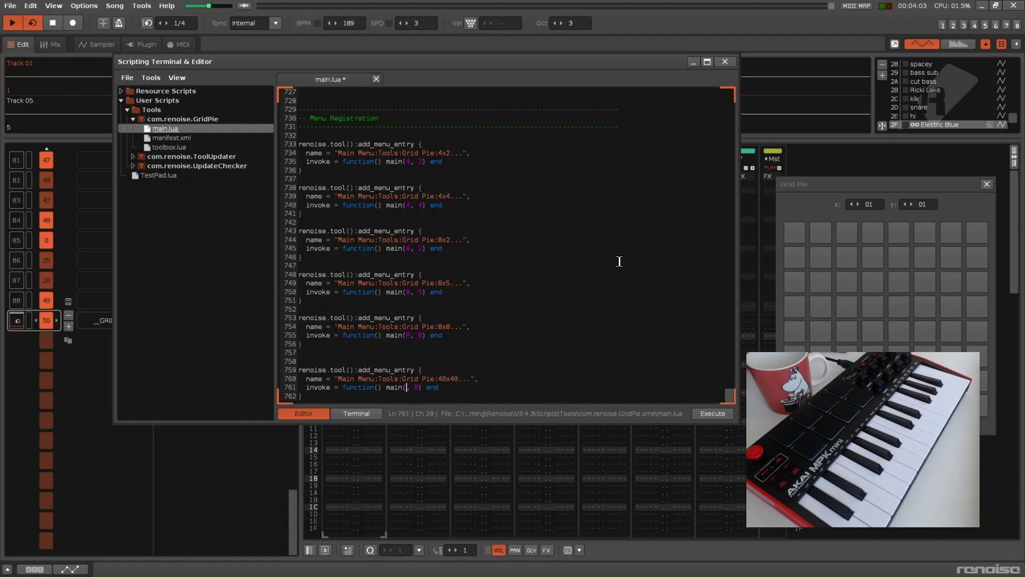
{"action": "key", "text": "Right"}
{"action": "key", "text": "Right"}
{"action": "key", "text": "Right"}
{"action": "key", "text": "BackSpace"}
{"action": "type", "text": "40"}
- Save main.lua, close the script editor, and launch Grid Pie with the new 40x40 grid
{"action": "key", "text": "ctrl+s"}
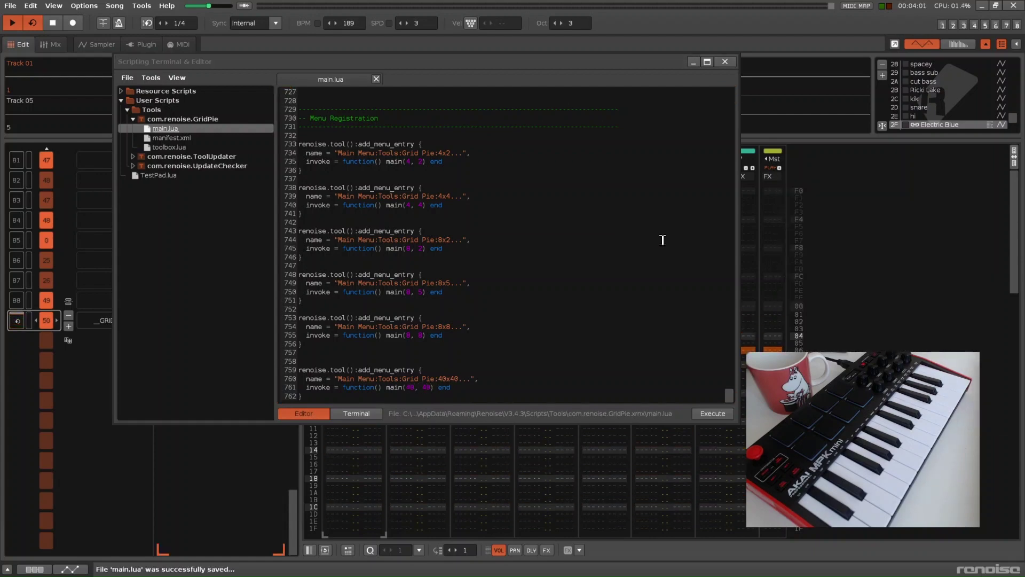
{"action": "key", "text": "Escape"}
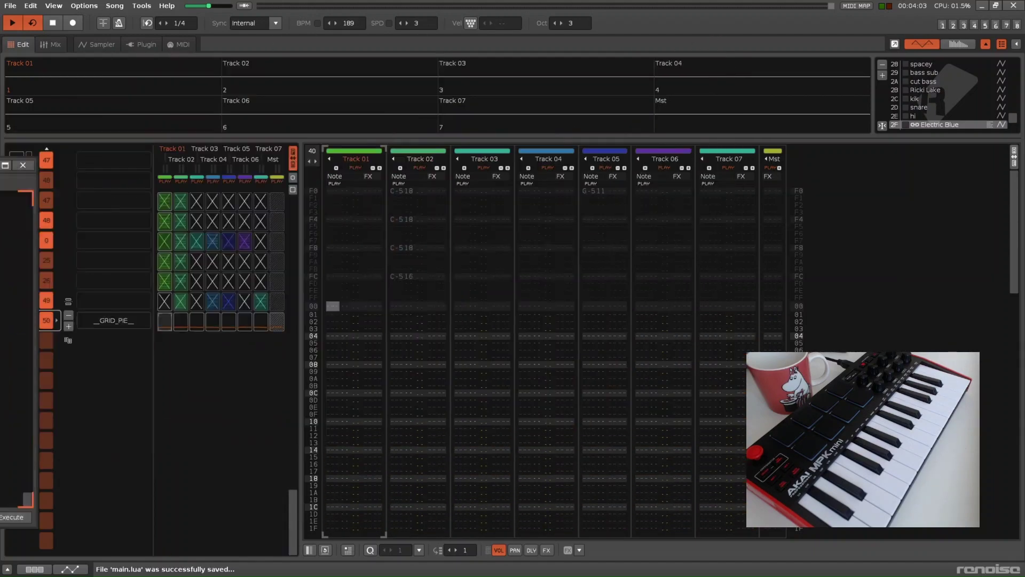
{"action": "left_click", "coordinate": [149, 5]}
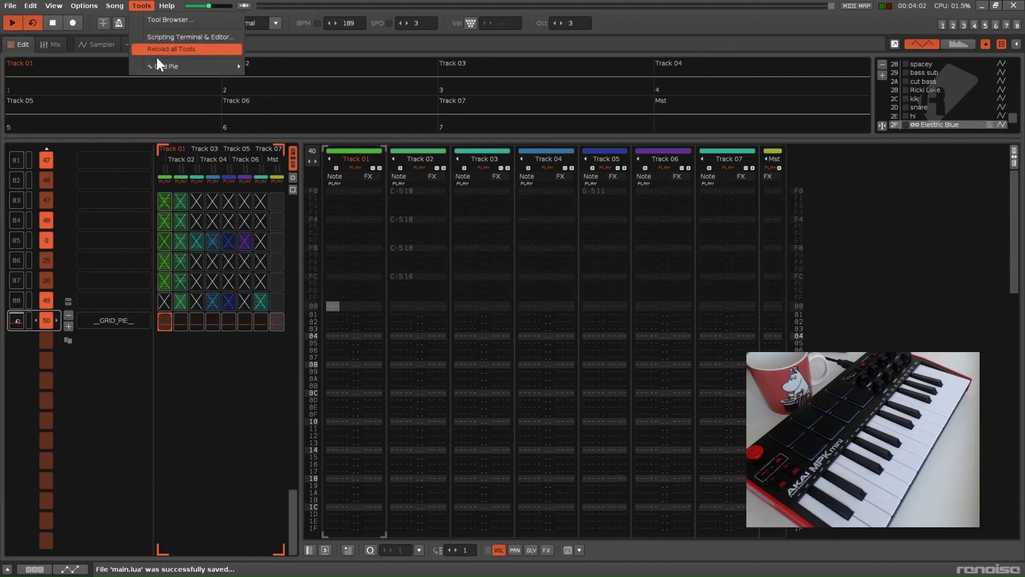
{"action": "mouse_move", "coordinate": [156, 66]}
{"action": "left_click", "coordinate": [287, 126]}
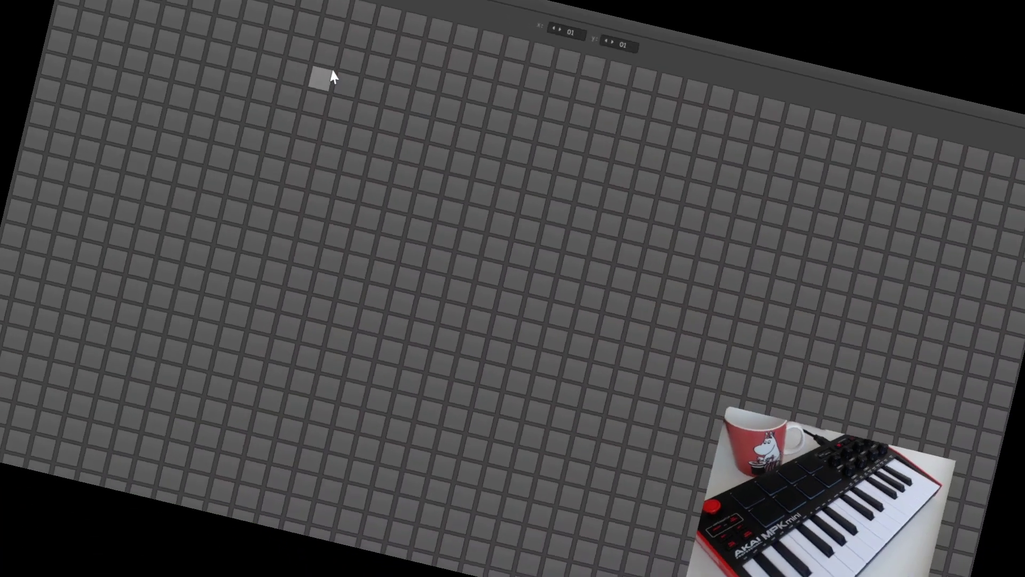